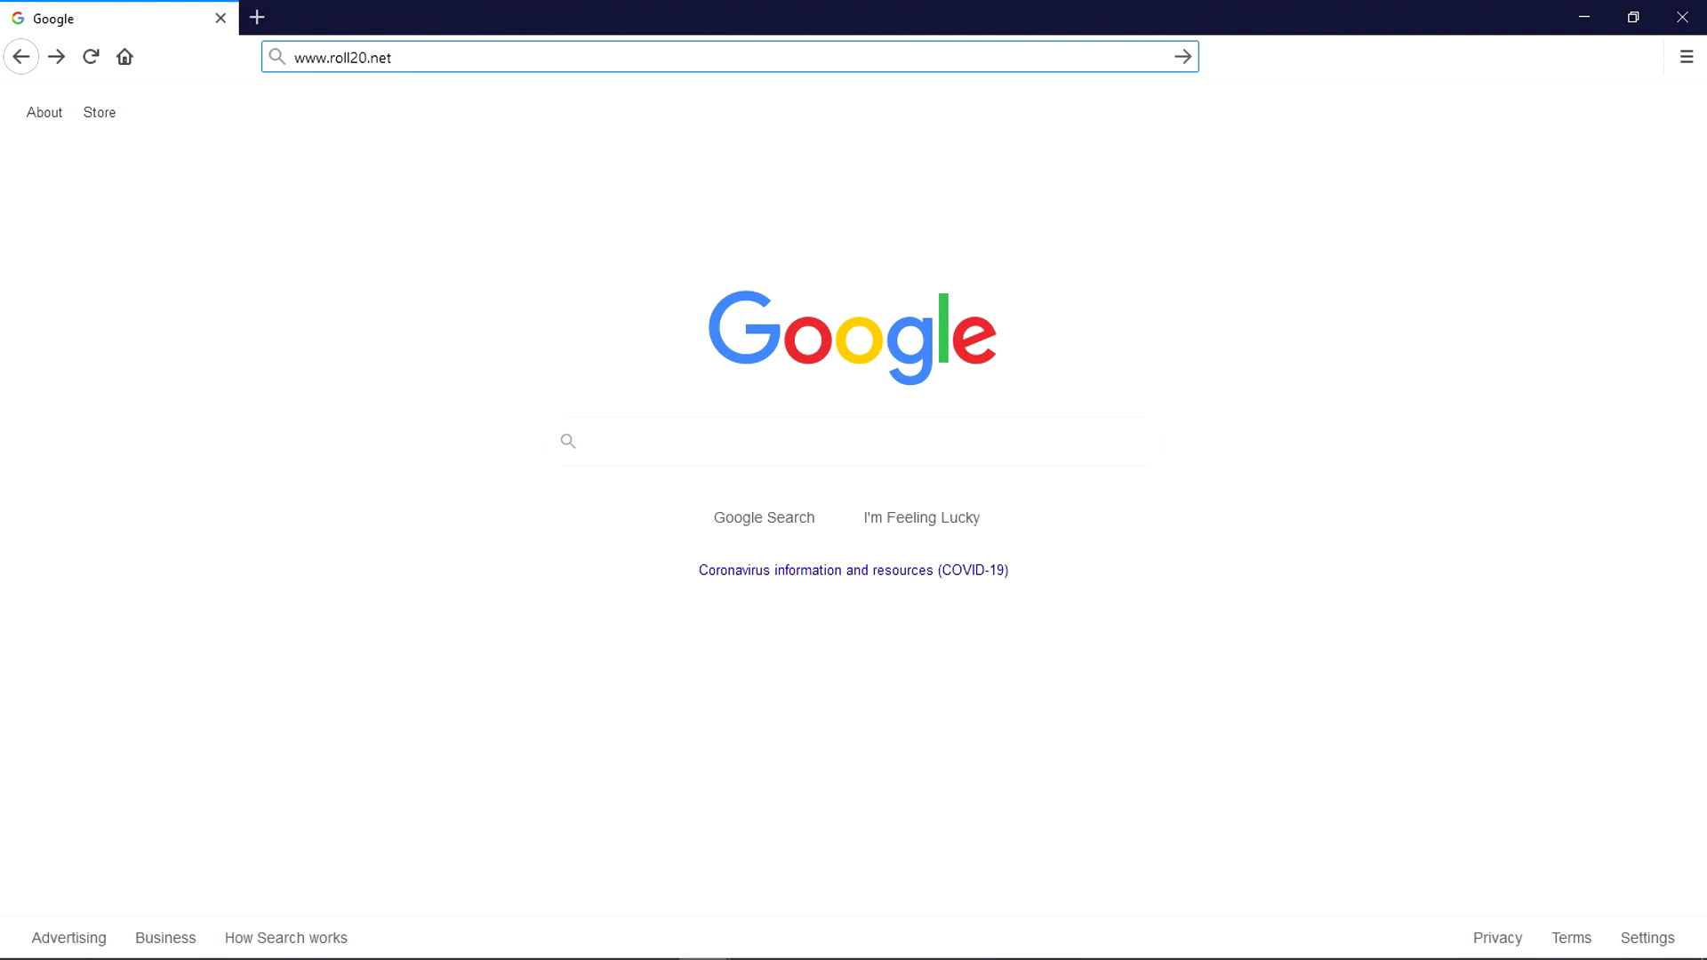
Load roll20.net in Chrome and follow Play Now from the homepage.
key("Return")
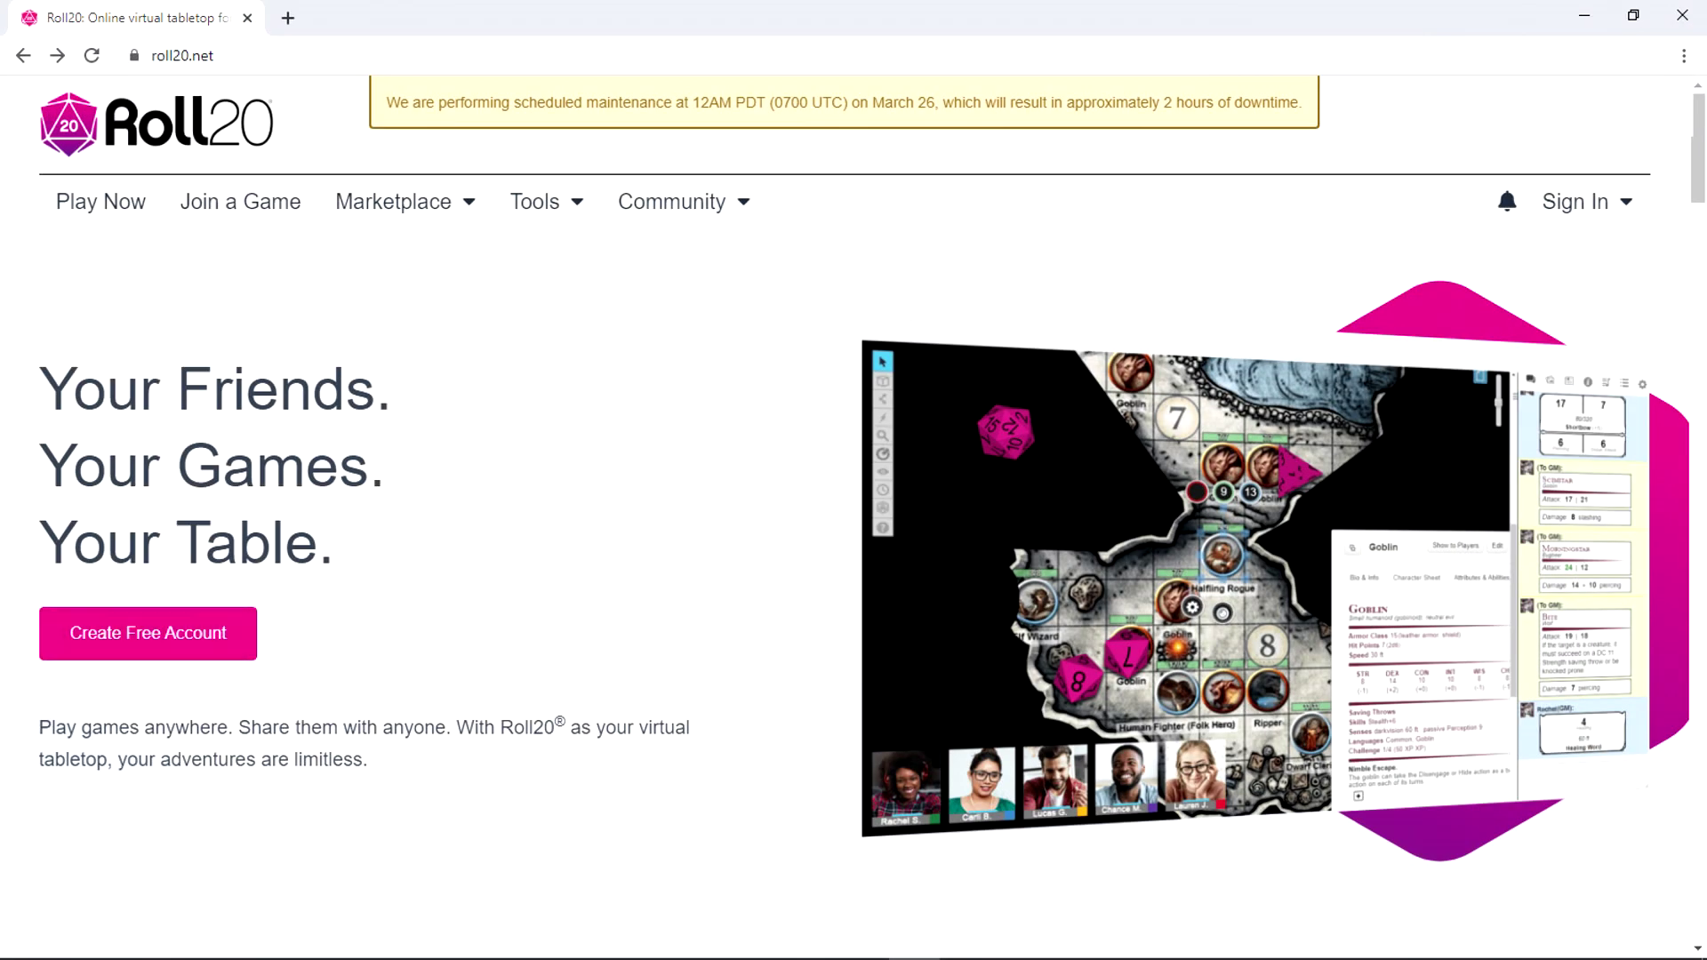
left_click(148, 632)
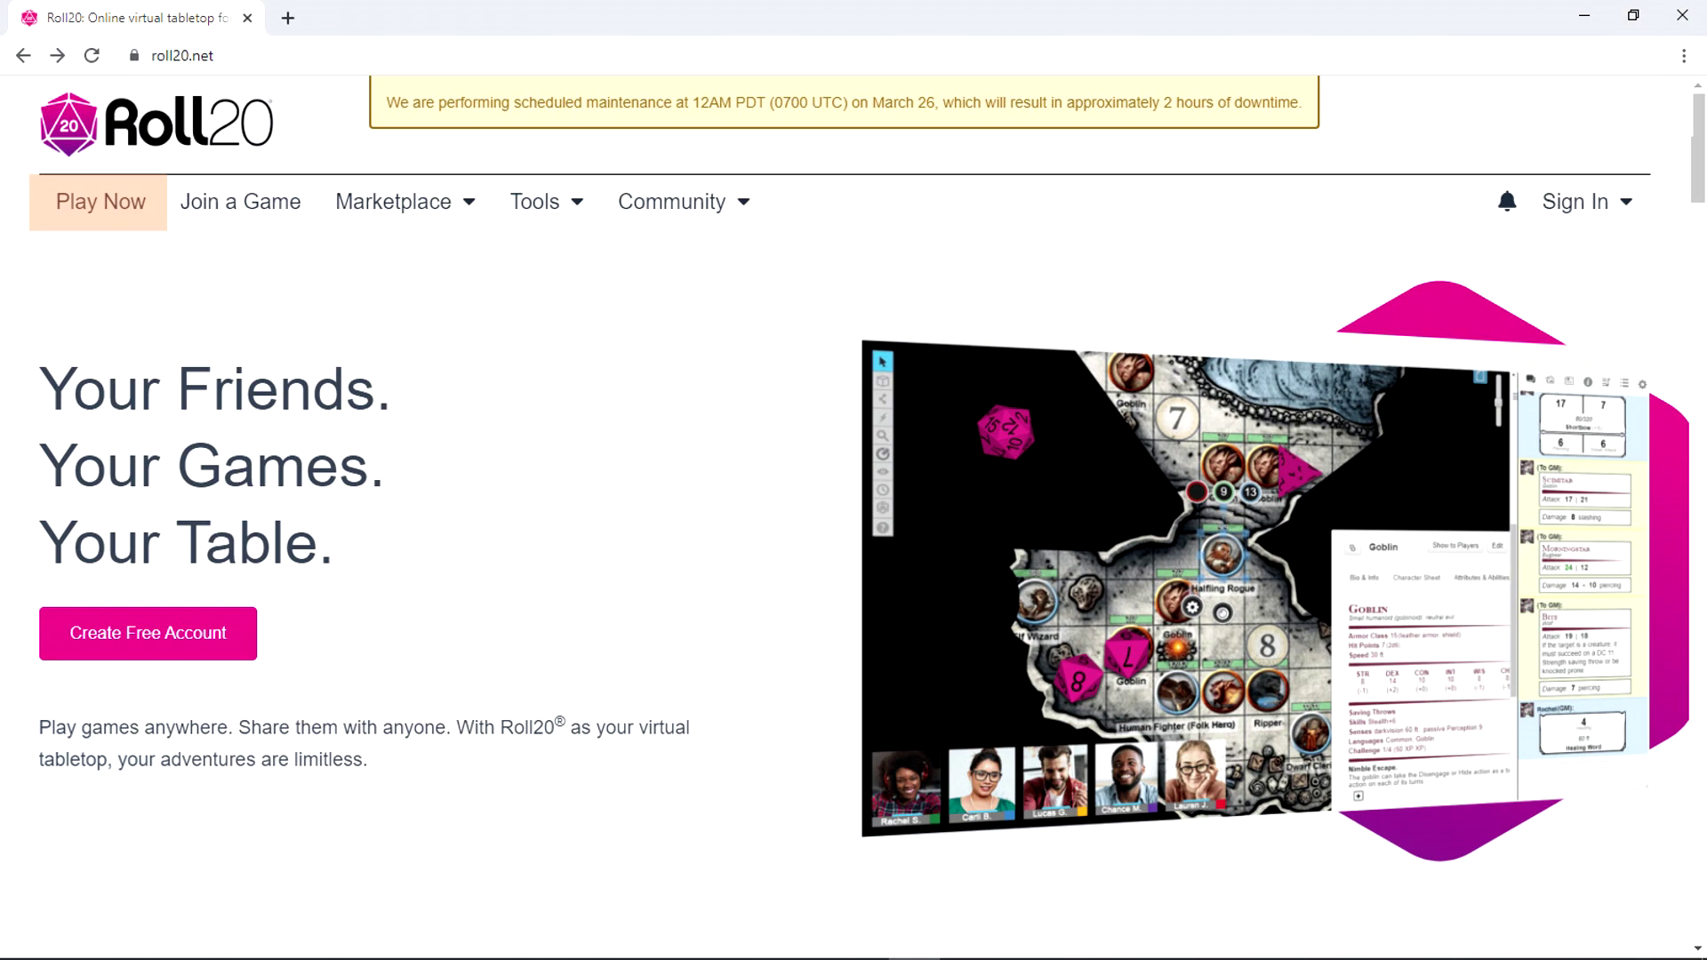
Reach the Roll20 login page and continue into the account.
left_click(100, 202)
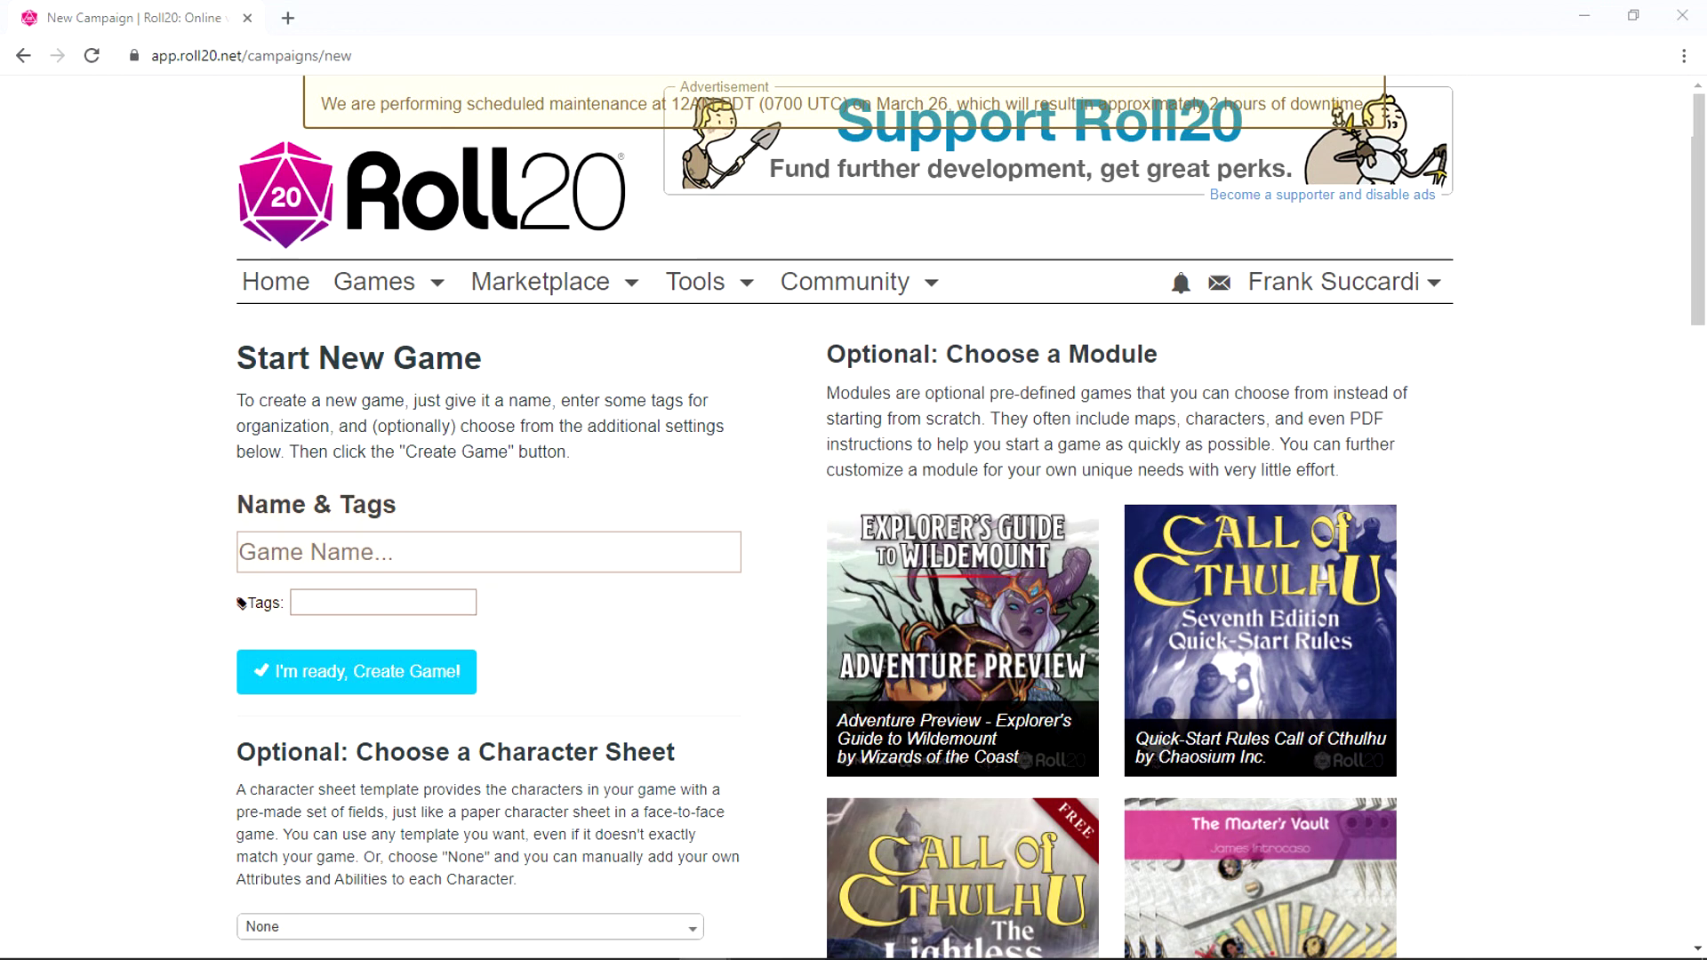
type("My Traveller Game")
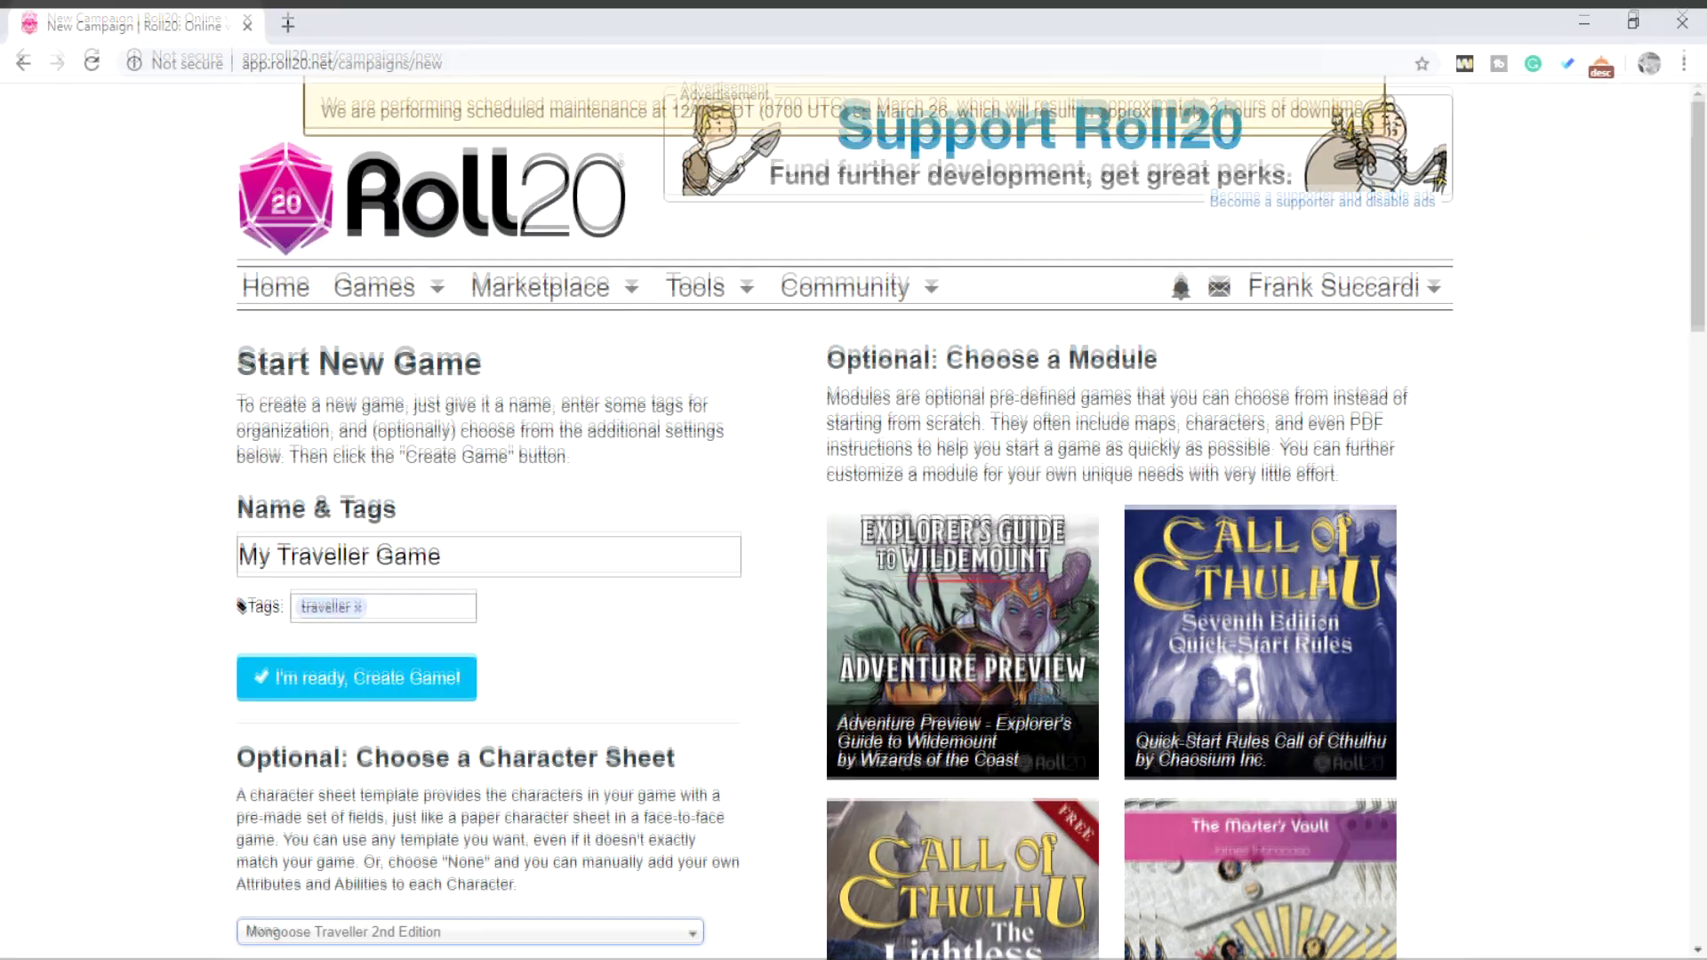
scroll(854, 534, "down", 5)
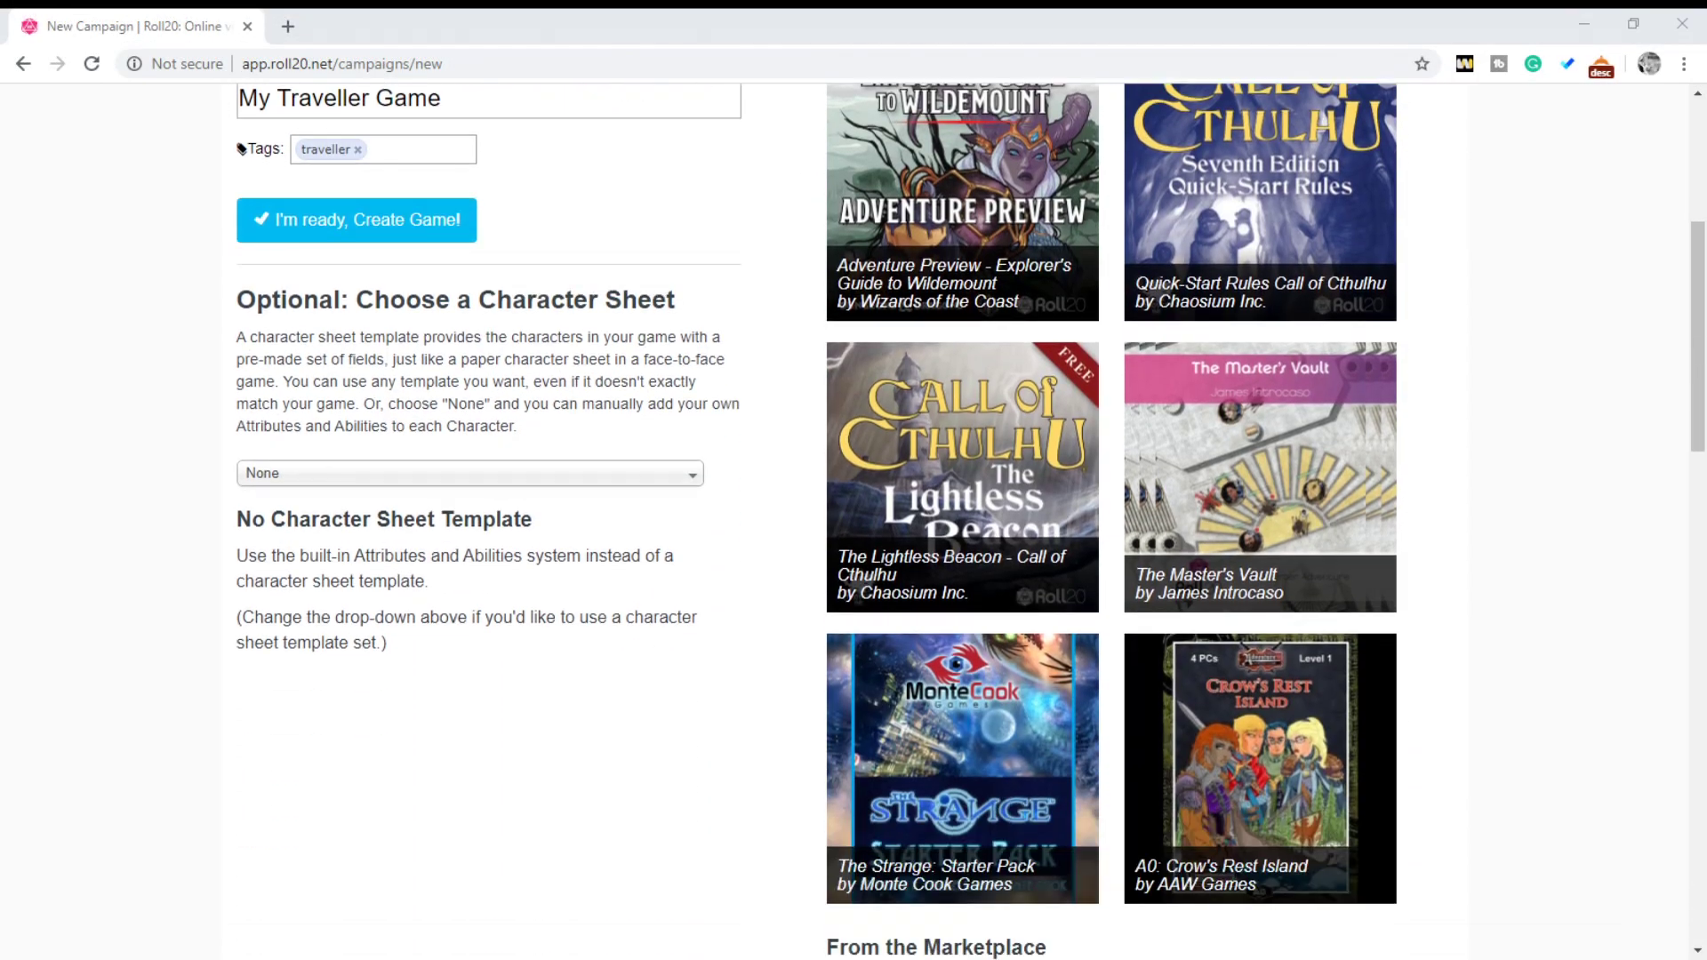
Choose Mongoose Traveller 2nd Edition from the character sheet list.
left_click(691, 296)
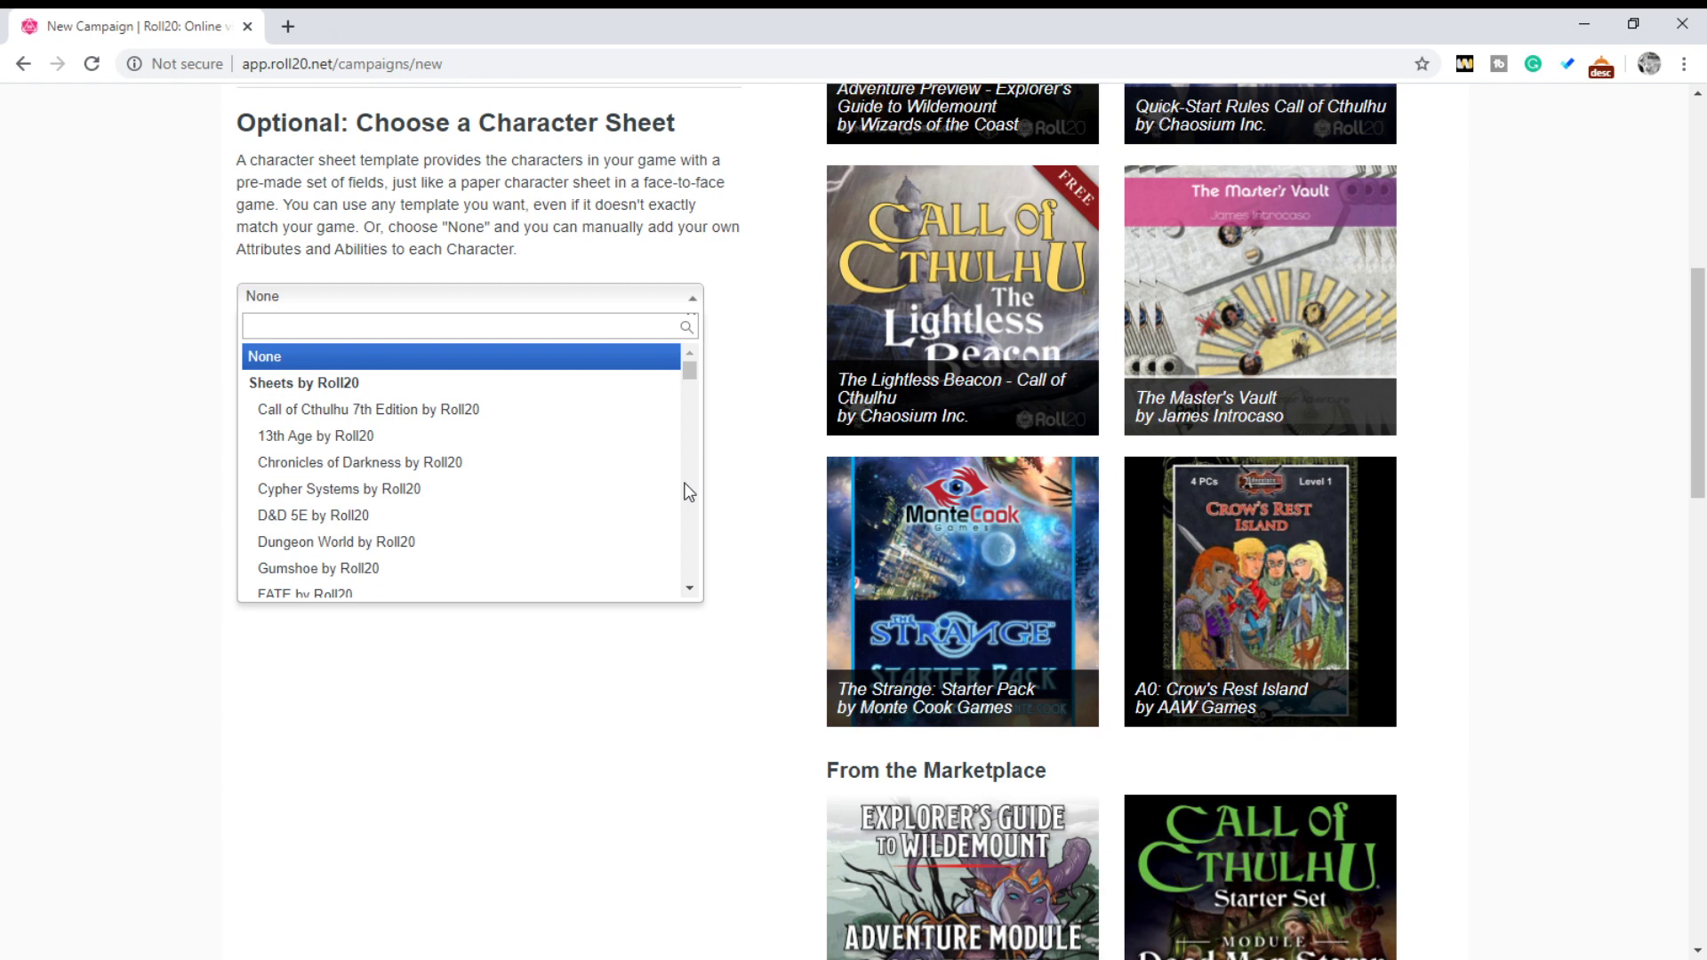
scroll(692, 509, "down", 5)
scroll(692, 507, "down", 3)
scroll(692, 508, "down", 3)
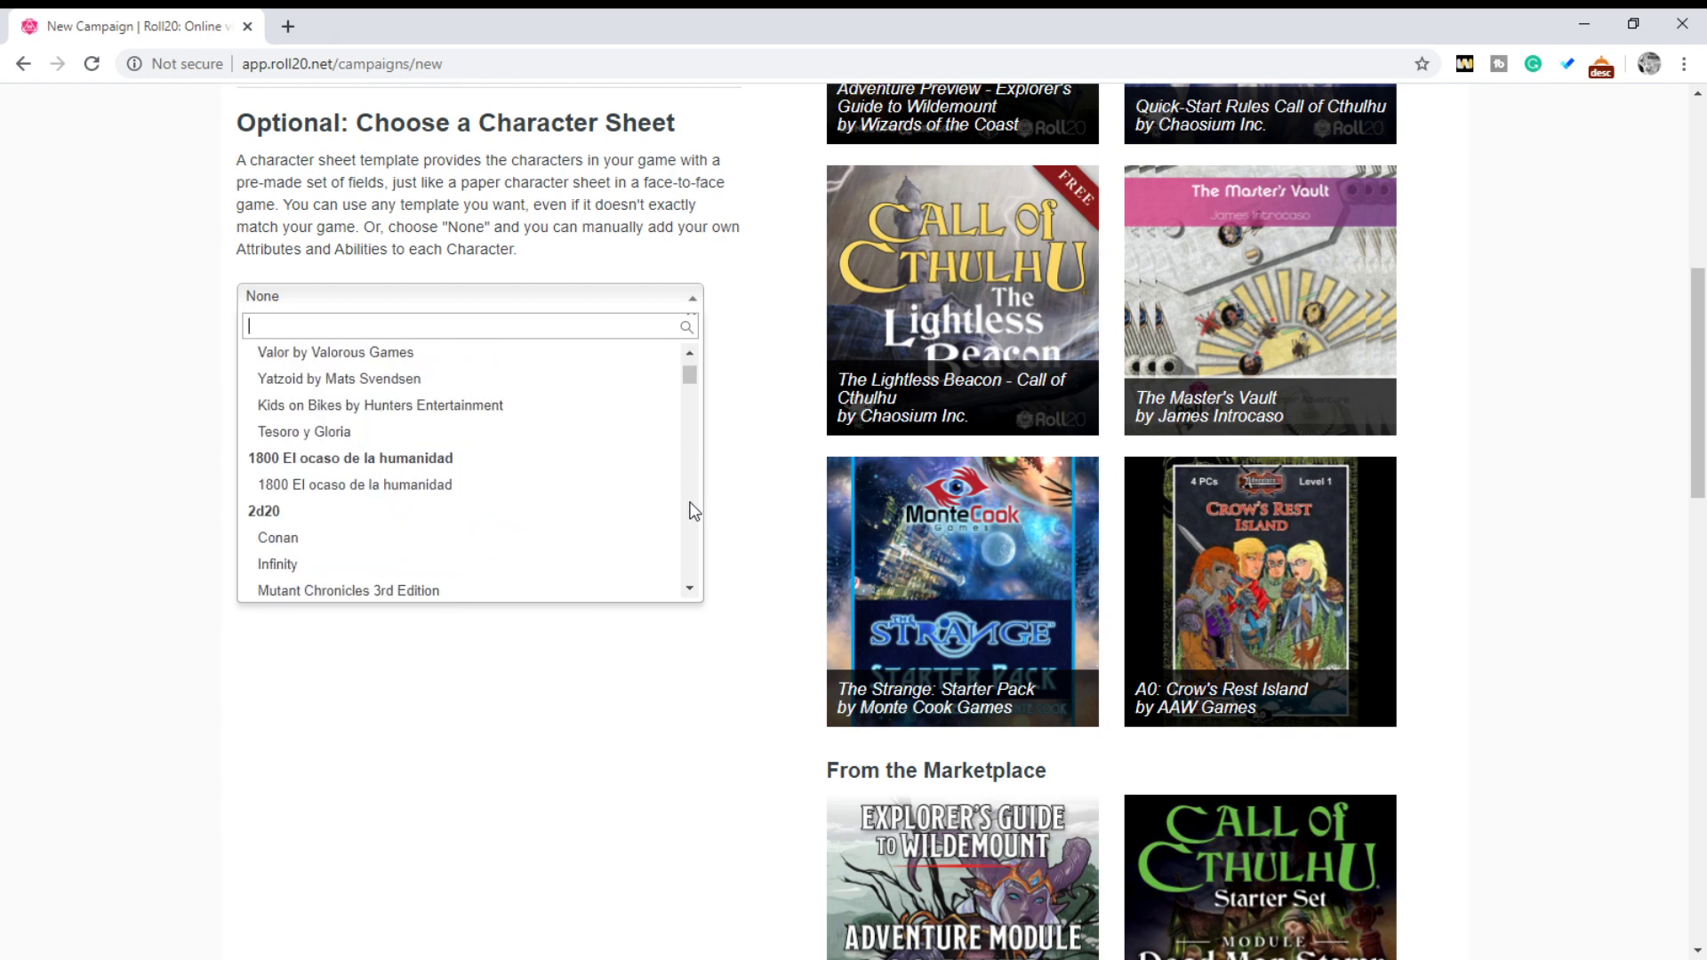
scroll(693, 507, "up", 2)
scroll(693, 509, "down", 3)
scroll(692, 508, "down", 3)
scroll(692, 508, "down", 3)
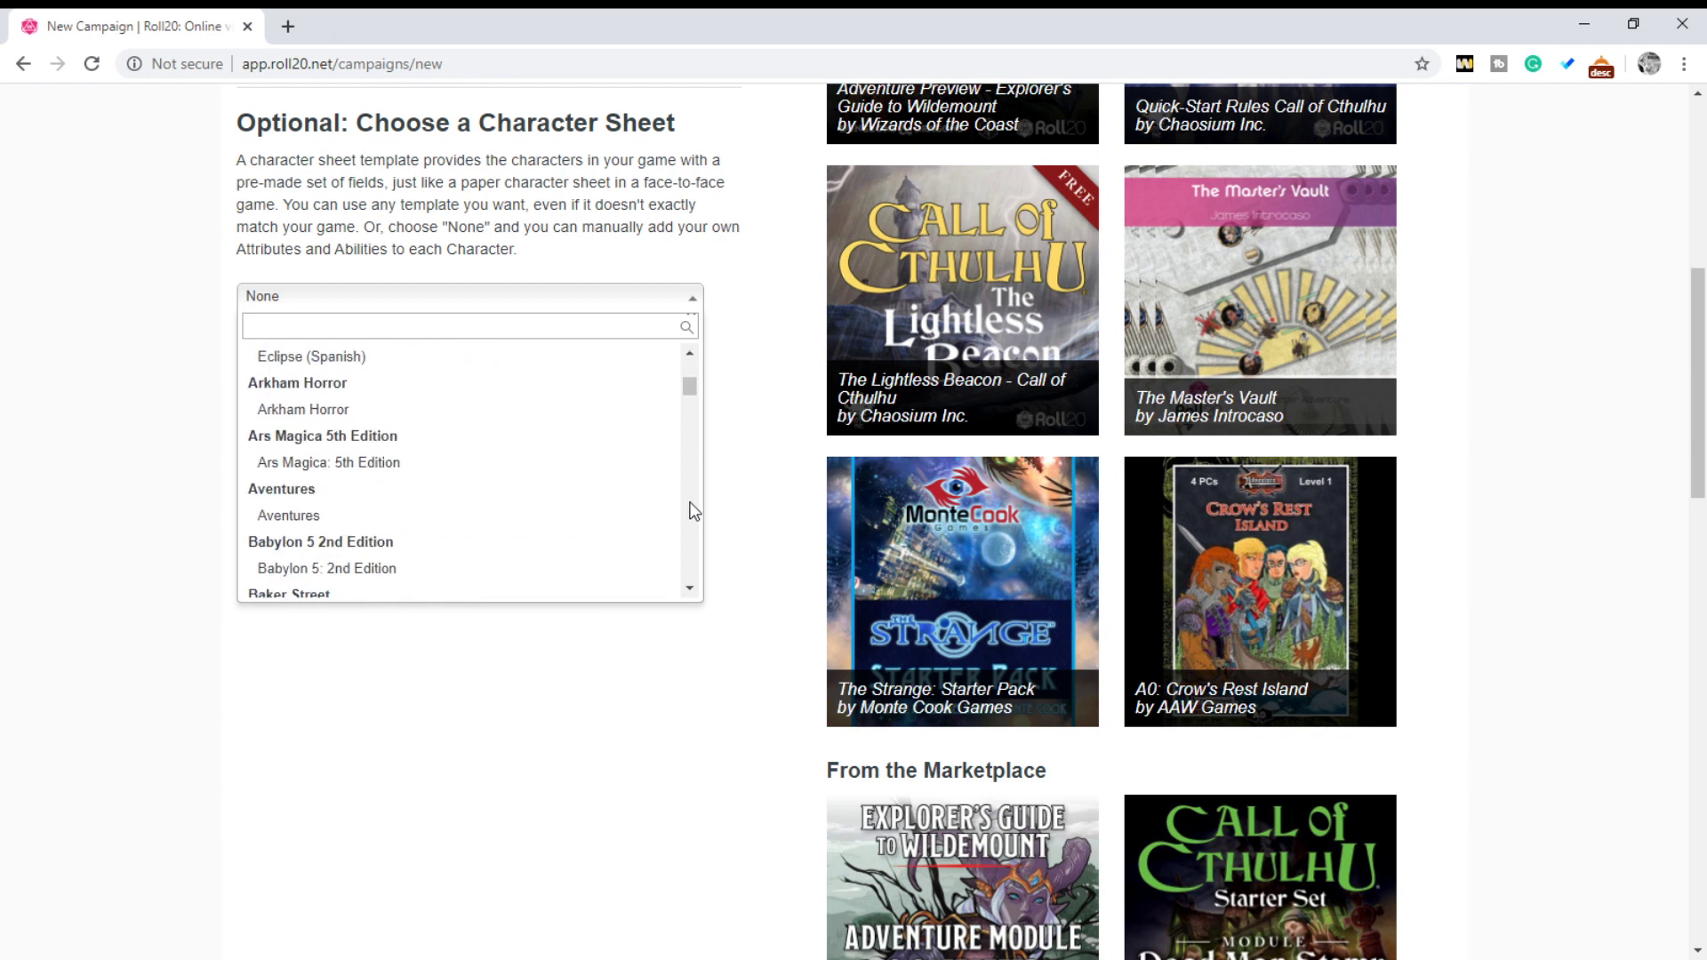
scroll(693, 508, "down", 3)
left_click(692, 508)
mouse_move(692, 505)
left_mouse_down()
mouse_move(692, 415)
mouse_move(692, 483)
left_mouse_up()
scroll(695, 429, "up", 2)
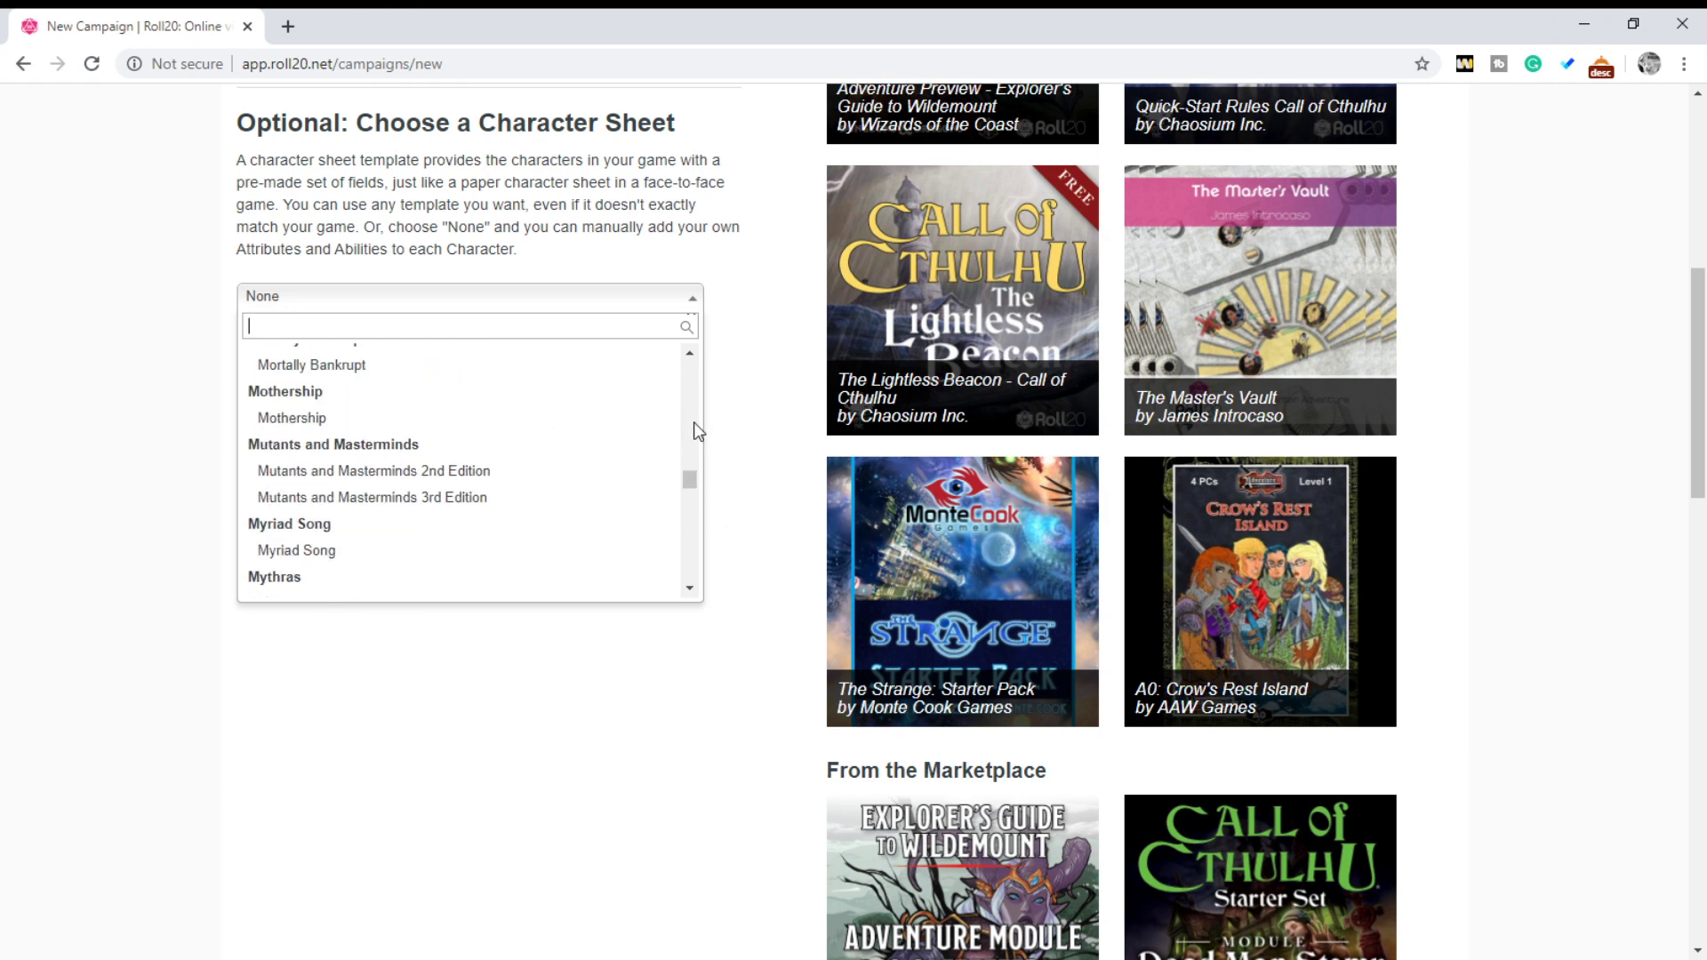
left_click(689, 354)
left_click(688, 353)
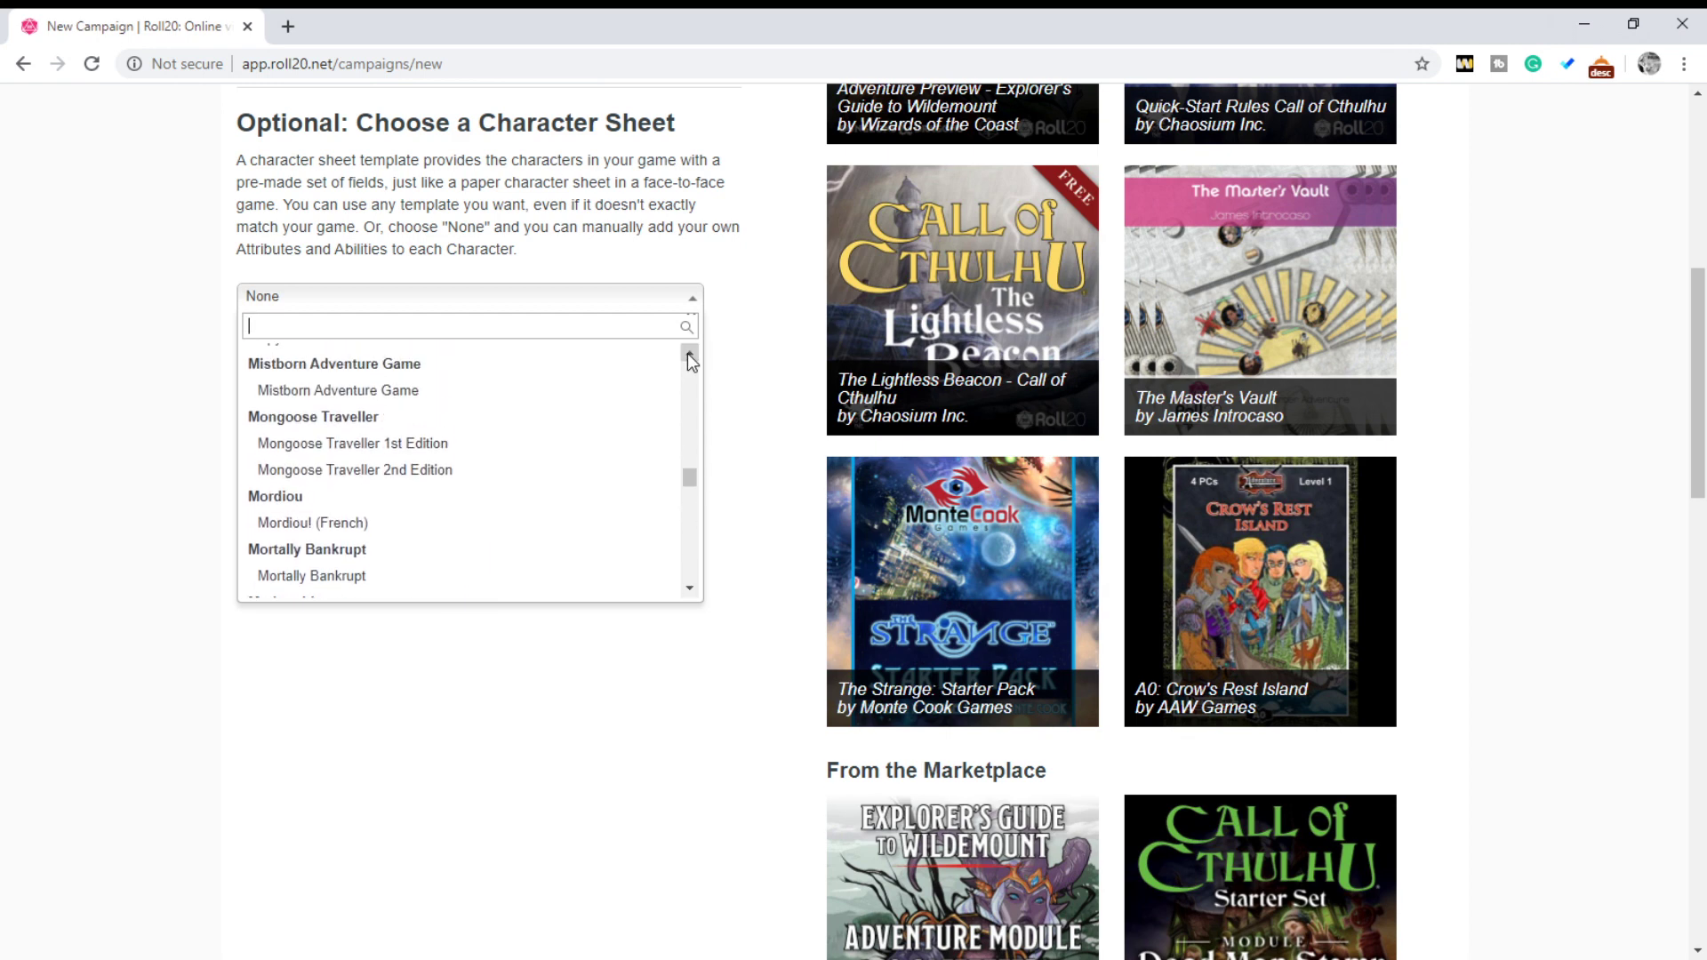
left_click(453, 471)
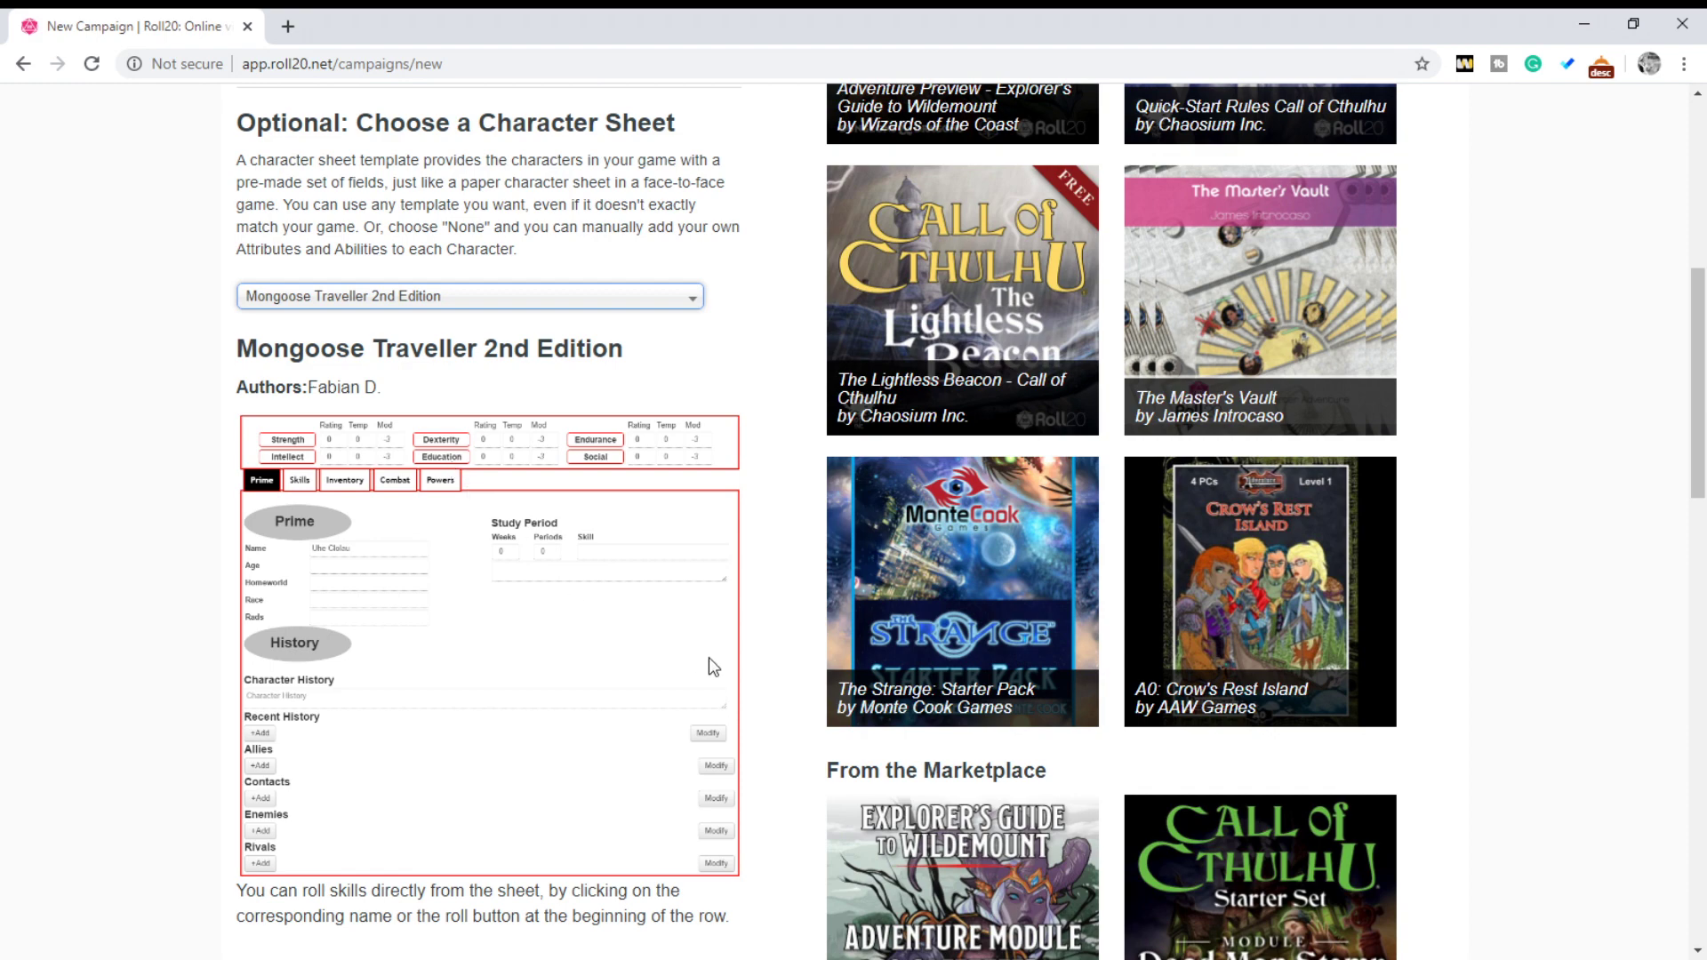
scroll(767, 663, "down", 2)
scroll(768, 662, "up", 4)
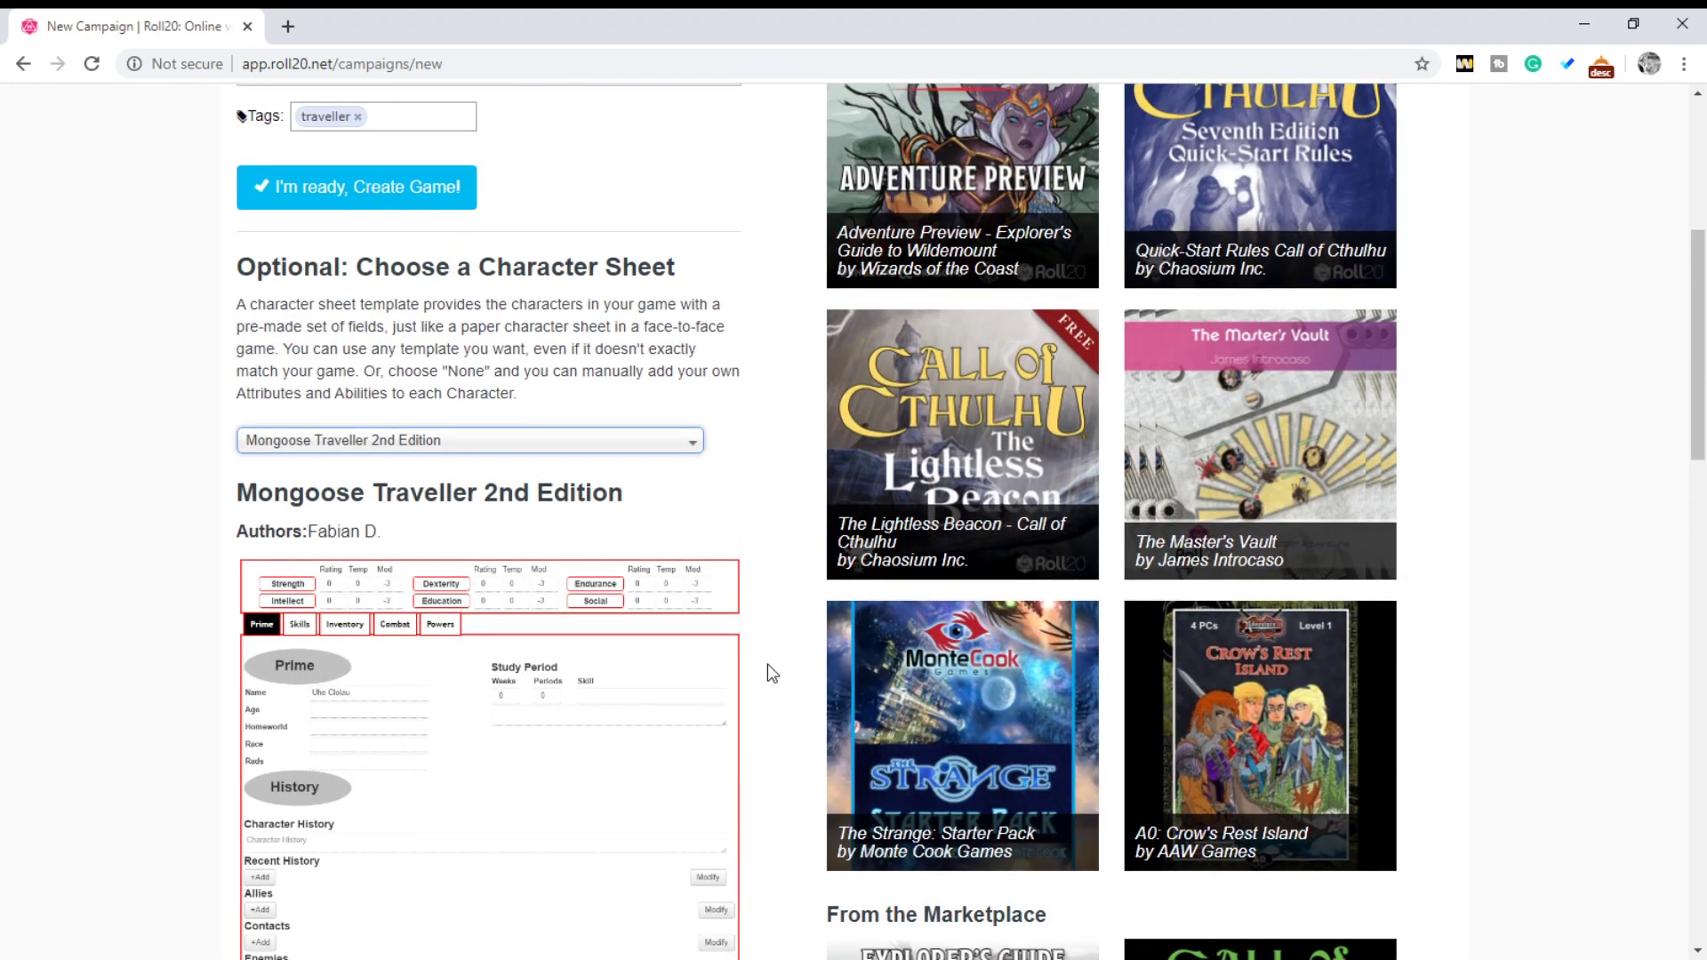
scroll(767, 662, "up", 3)
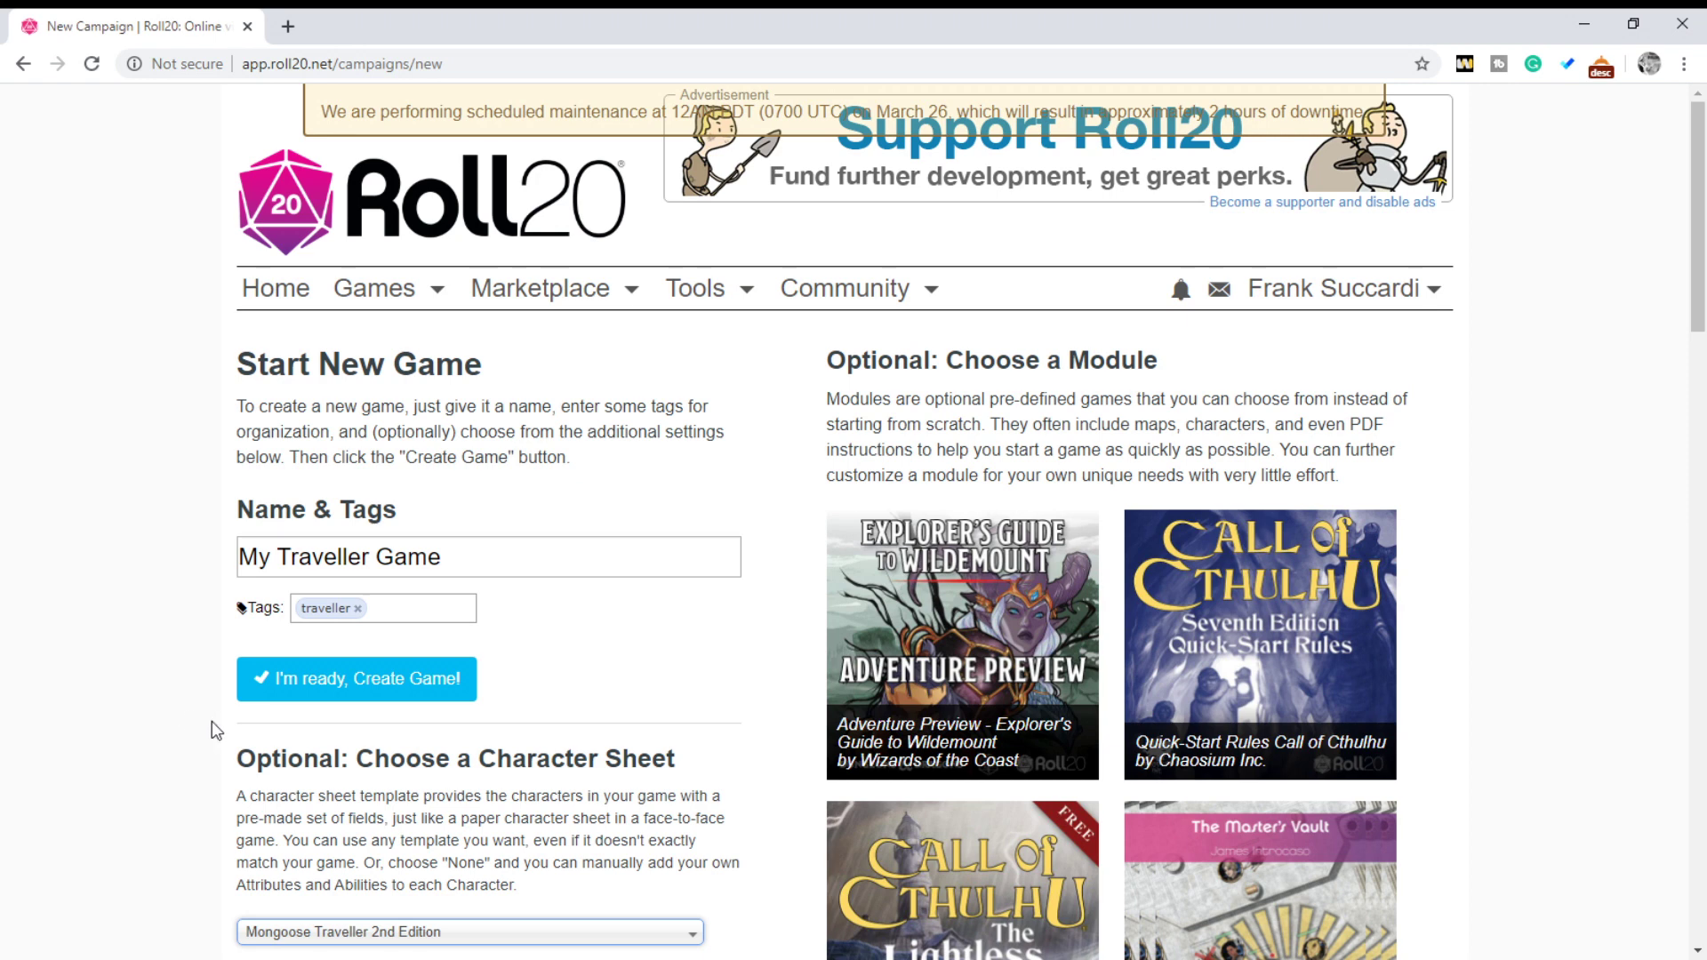
Create 'My Traveller Game' with the filled-in settings.
left_click(349, 687)
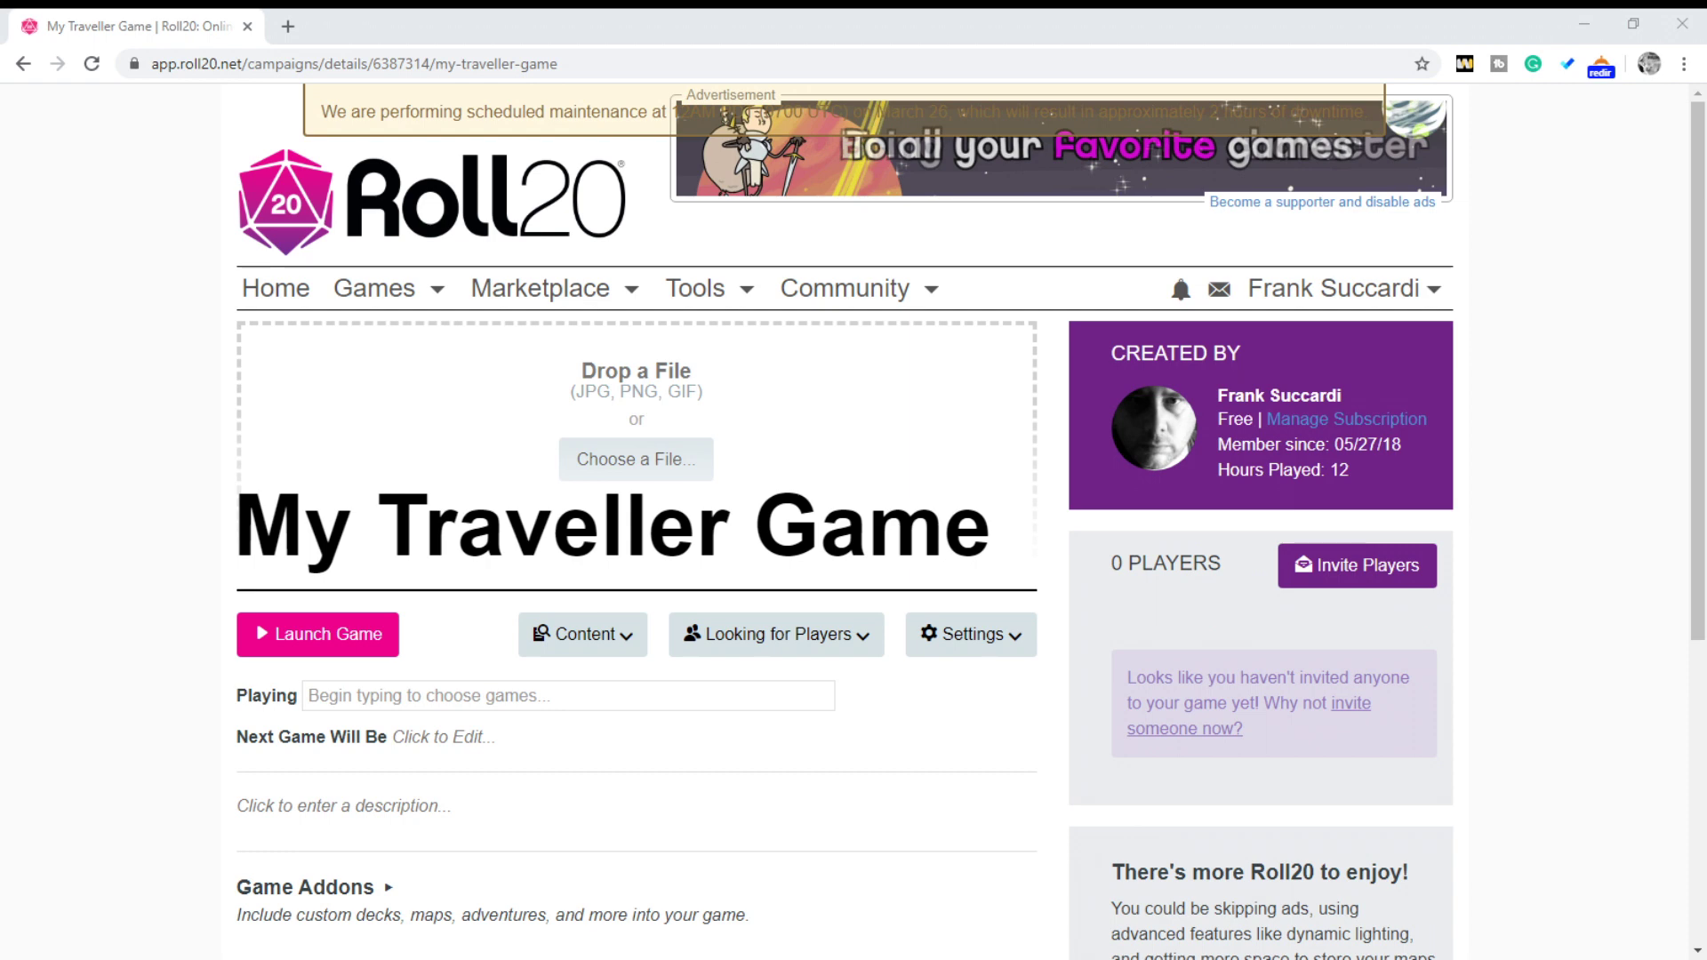
Launch My Traveller Game onto its empty tabletop.
left_click(294, 634)
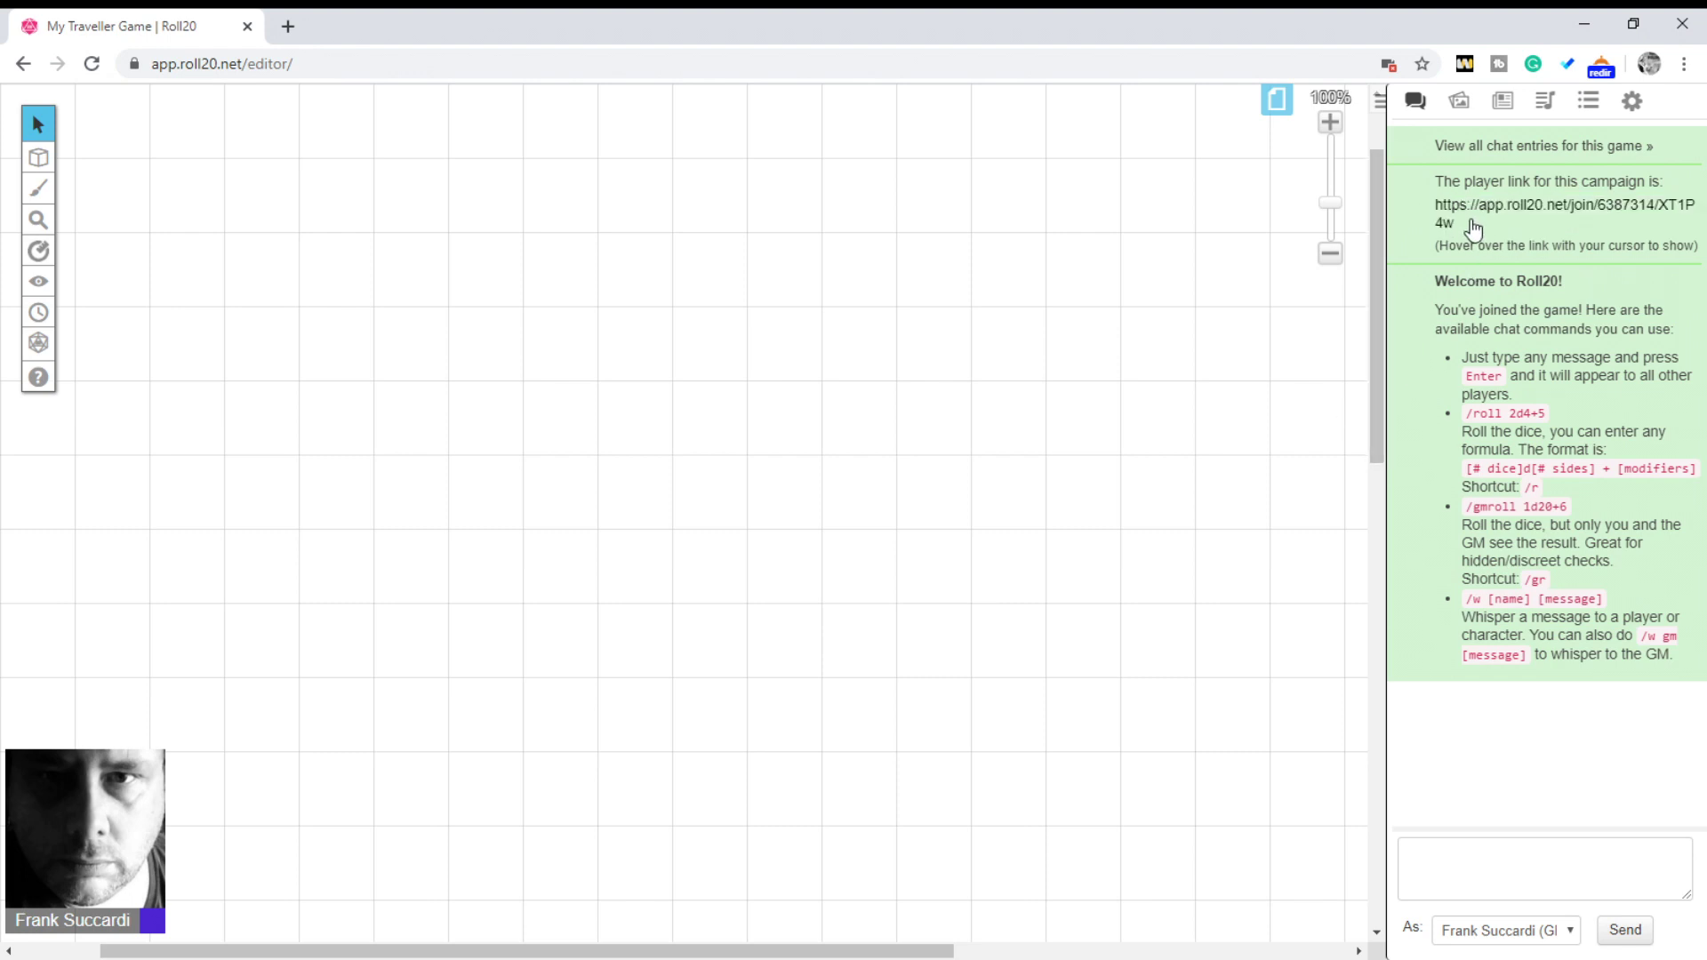
Highlight the player invite link in the chat panel.
left_click_drag(1477, 224, 1432, 198)
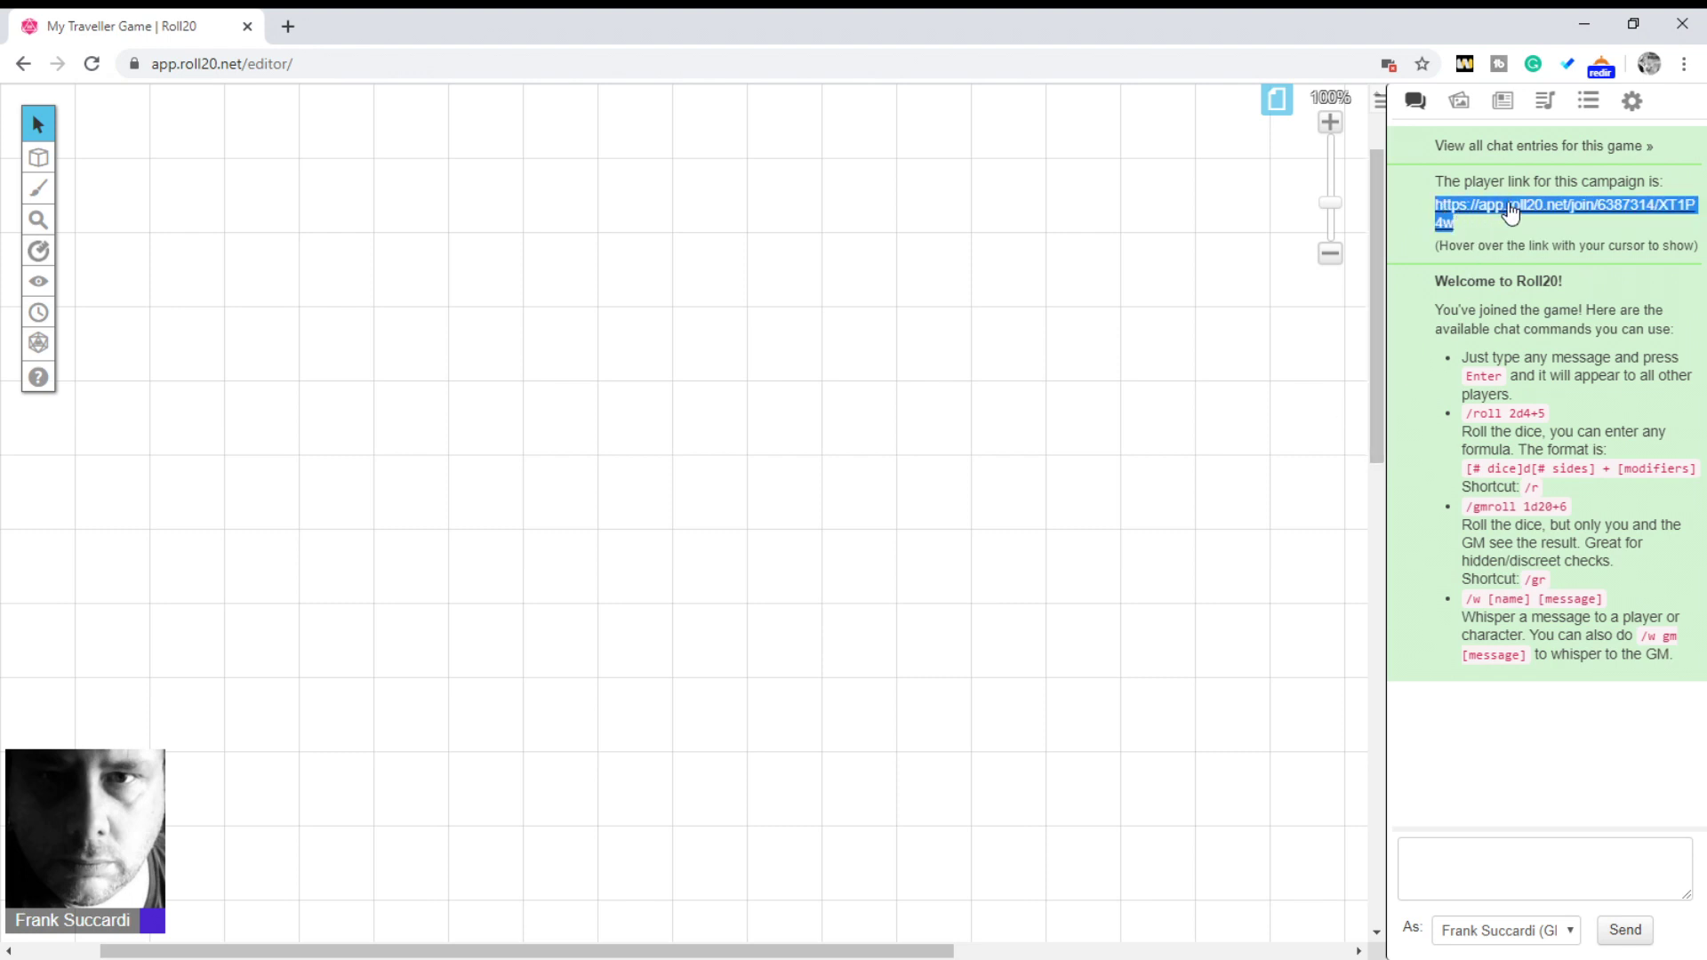